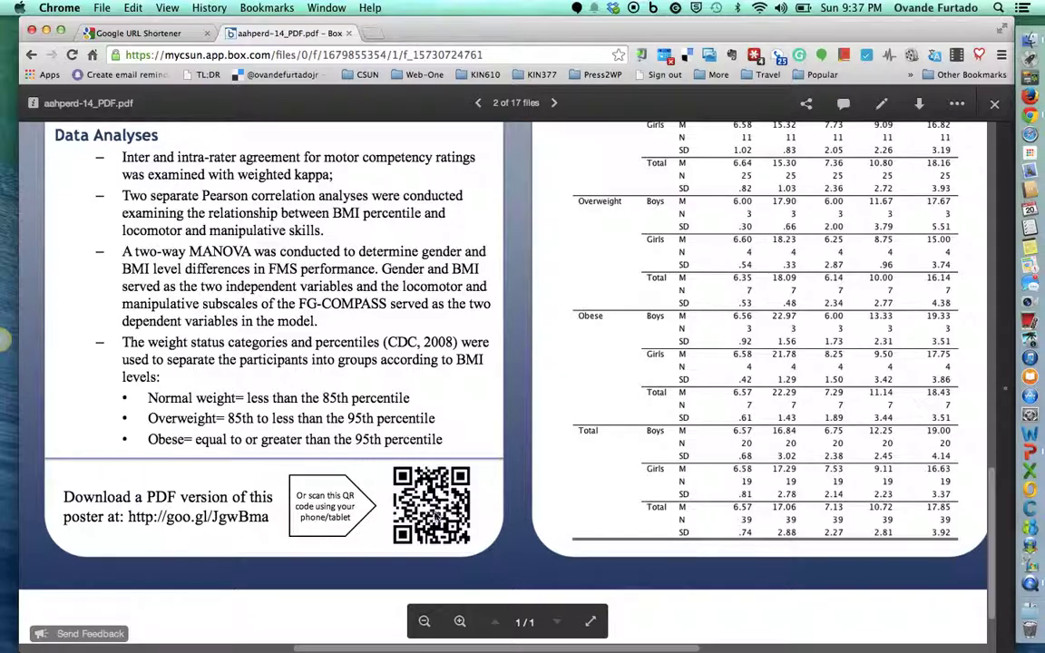
# Zoom the poster PDF out, look over its whole layout including the download link and QR code, and close the preview
pyautogui.click(426, 622)
pyautogui.click(425, 623)
pyautogui.click(426, 622)
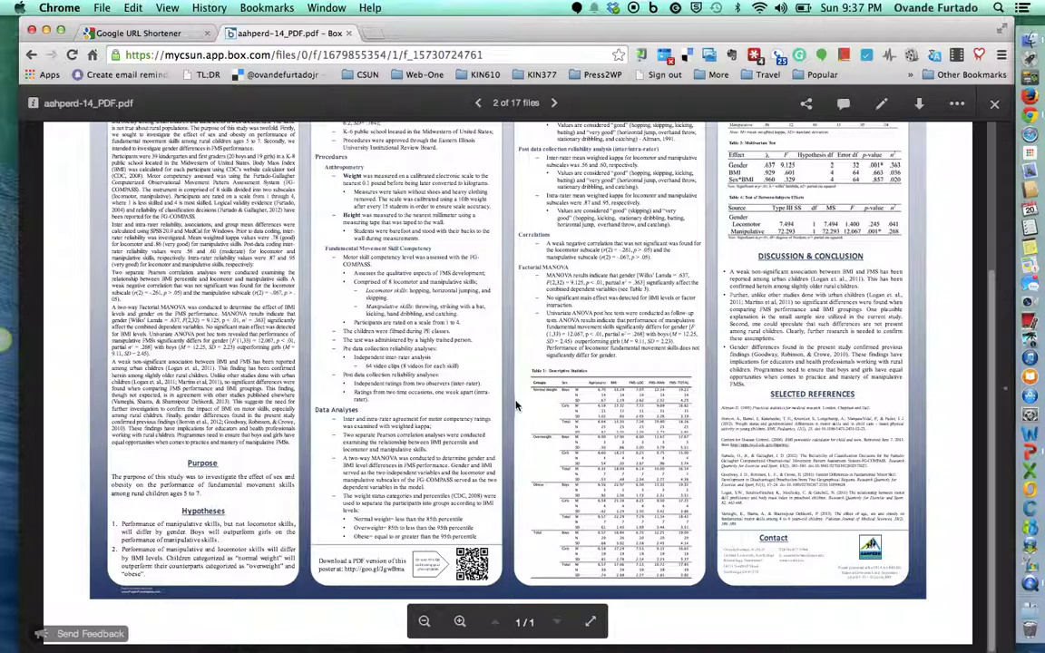
pyautogui.scroll(2, 516, 405)
pyautogui.scroll(-2, 515, 405)
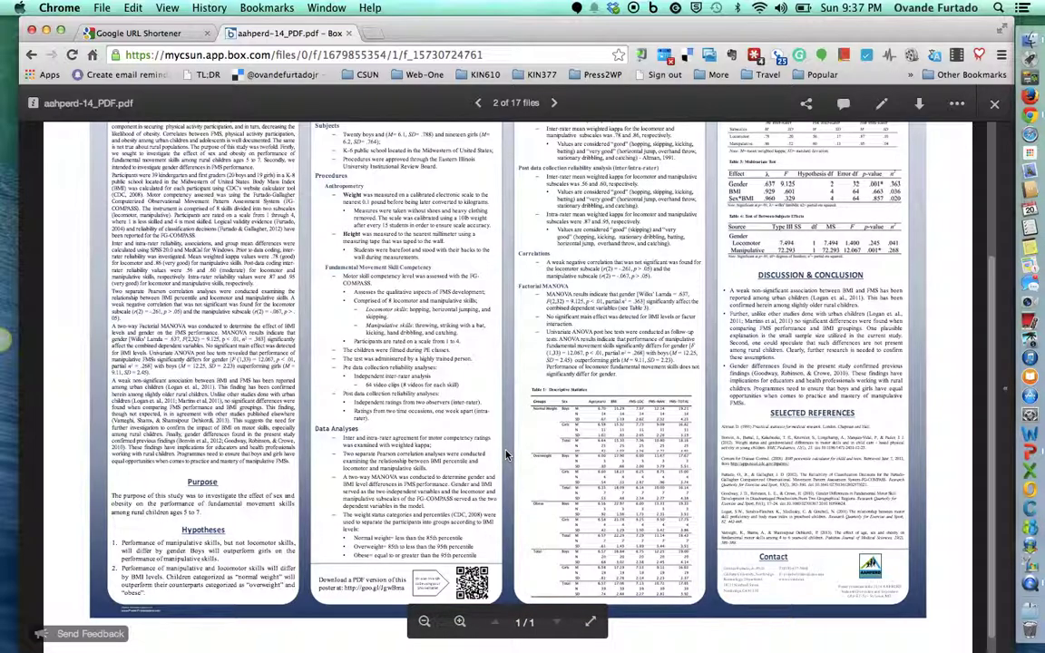
pyautogui.scroll(5, 497, 431)
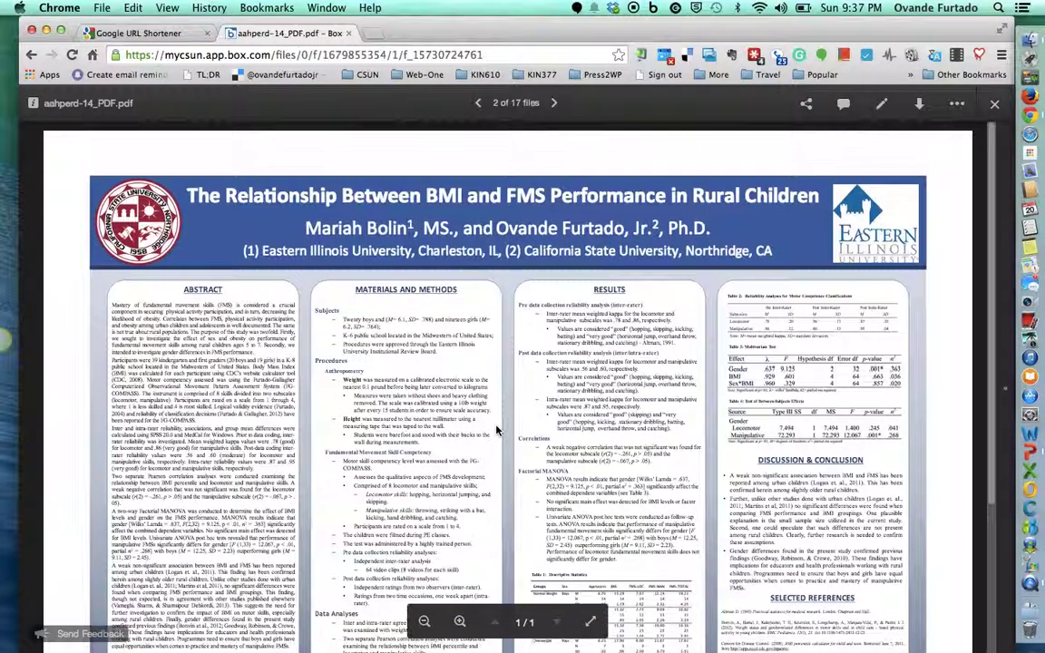
pyautogui.scroll(-5, 497, 431)
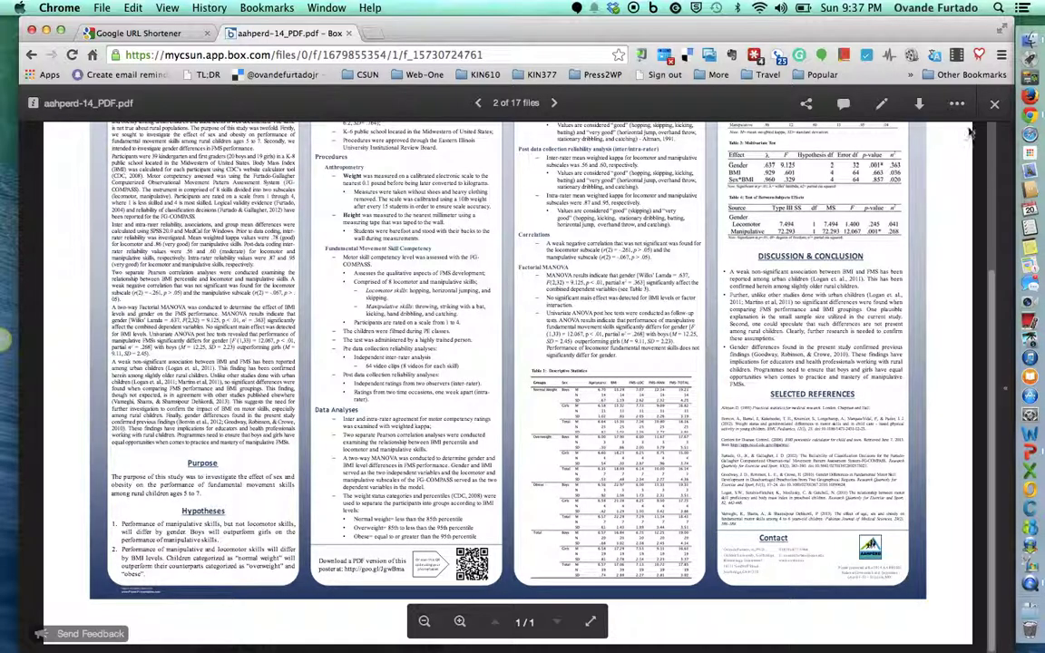
pyautogui.click(994, 103)
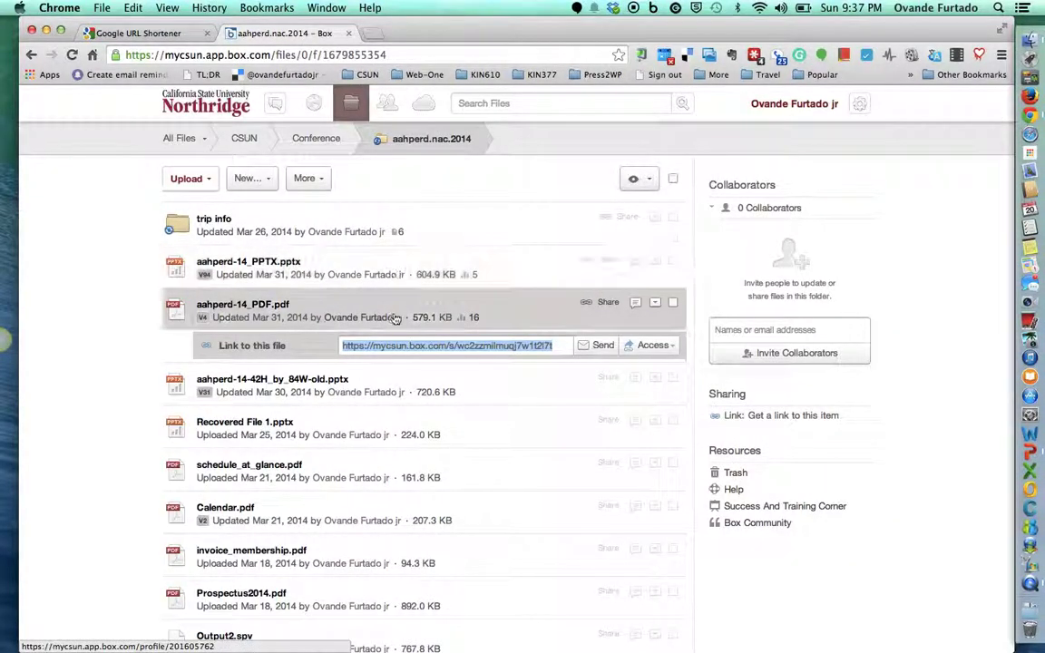
# Get the shared link for aahperd-14_PDF.pdf, check its access options, and copy the link
pyautogui.click(396, 318)
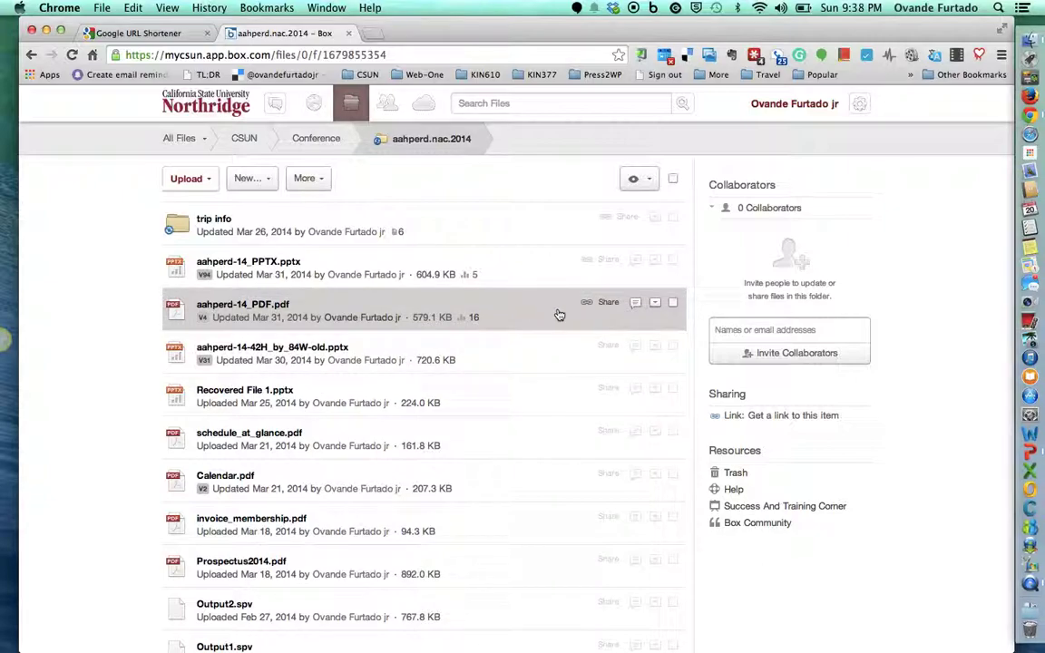
pyautogui.click(608, 307)
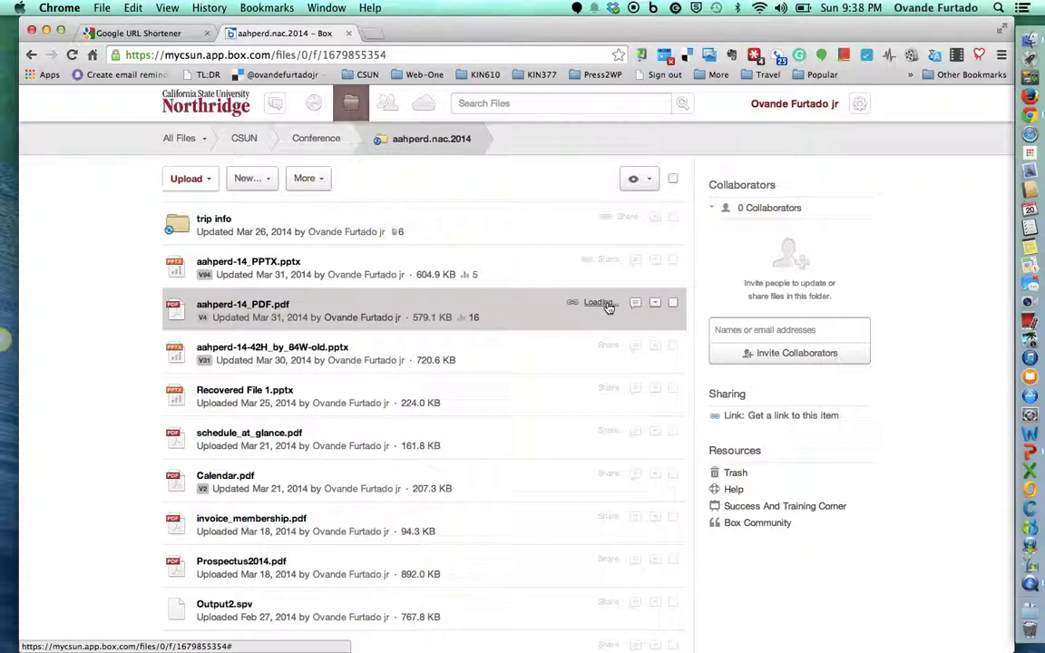
pyautogui.click(649, 348)
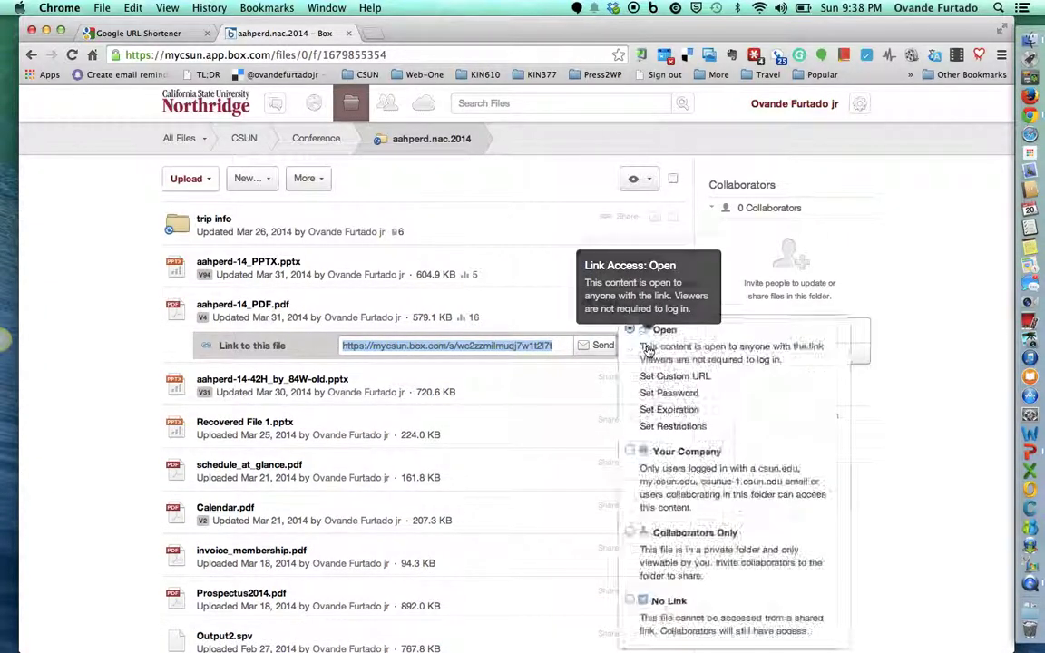
pyautogui.click(548, 398)
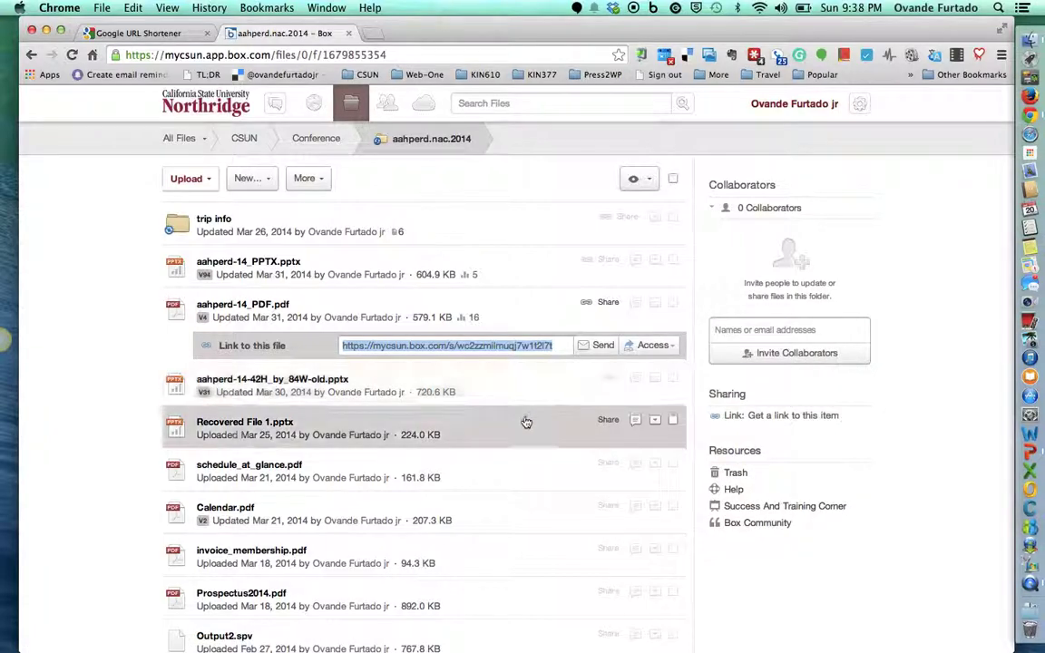
pyautogui.rightClick(457, 351)
pyautogui.click(483, 304)
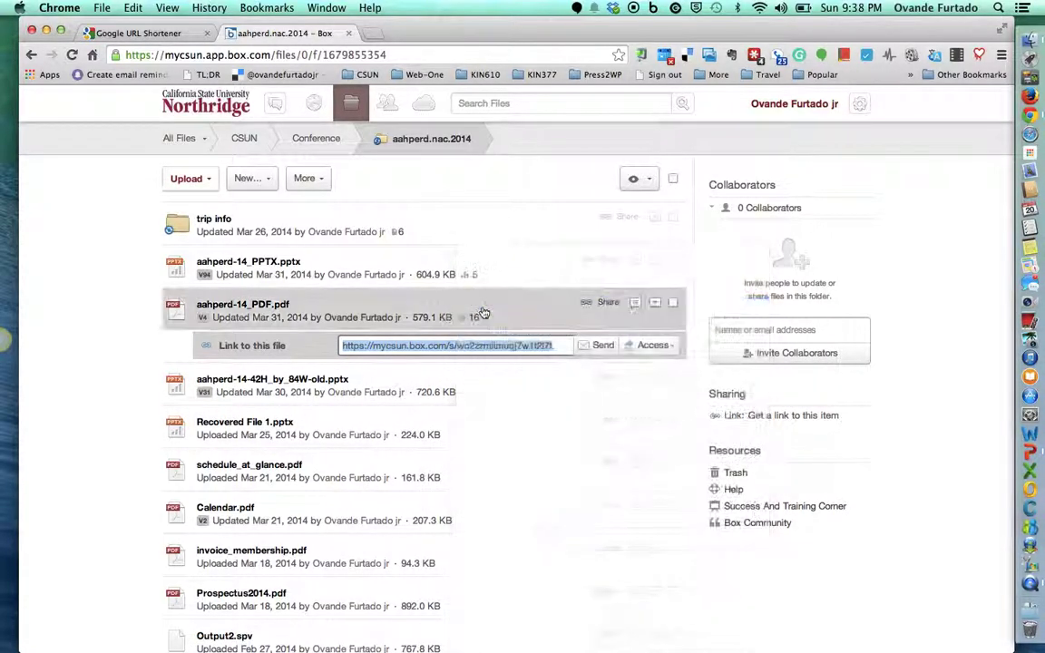
# Switch to Google URL Shortener and return to its goo.gl home page
pyautogui.click(132, 34)
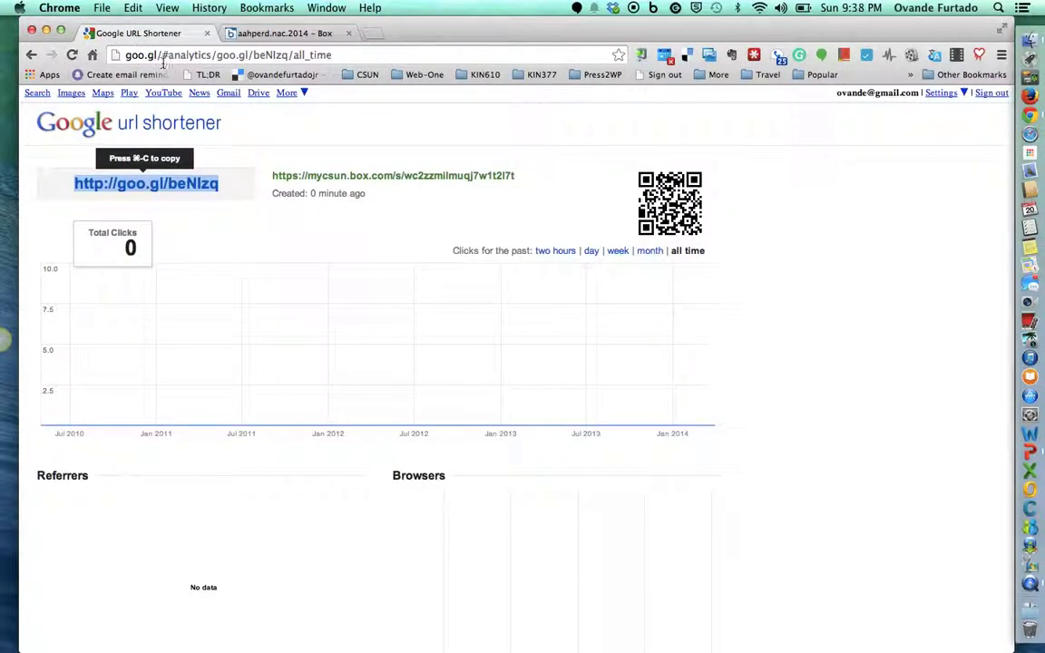
pyautogui.click(150, 129)
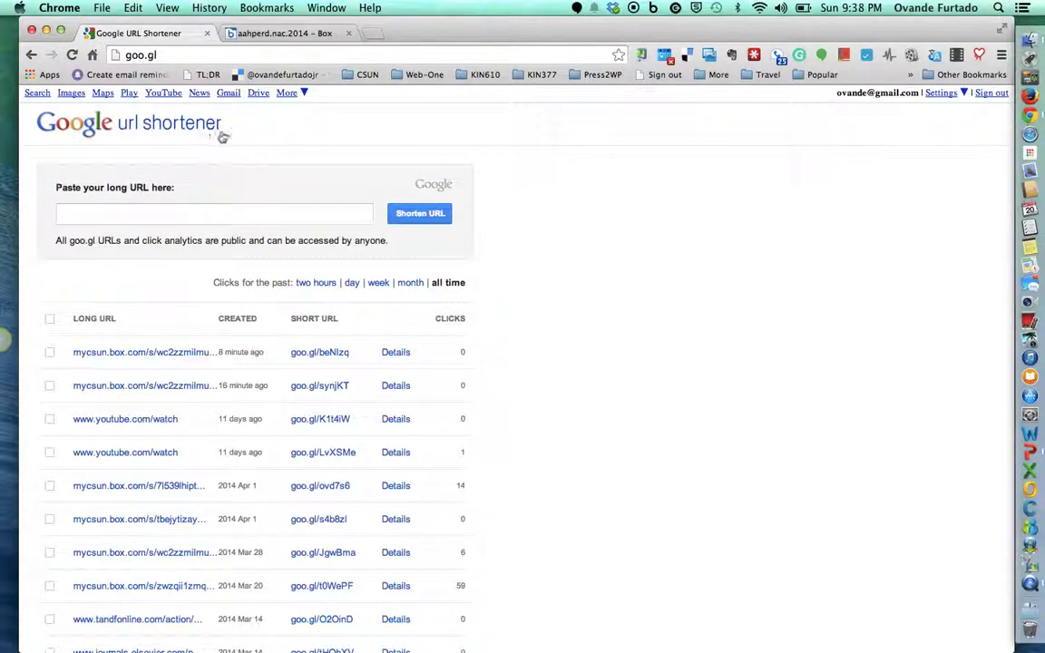
pyautogui.click(226, 57)
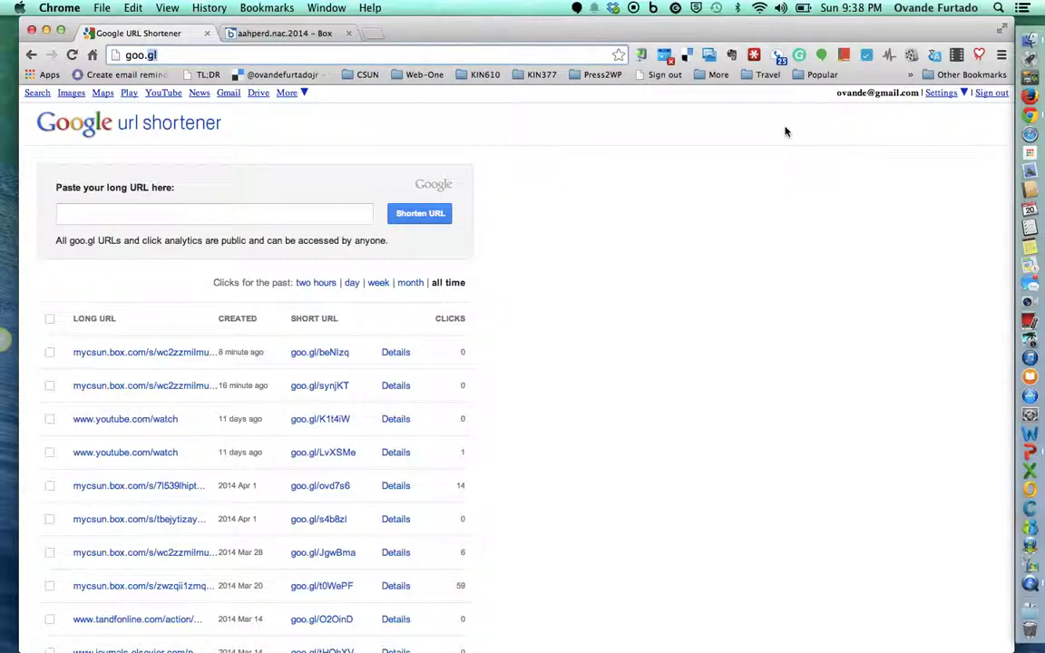
pyautogui.click(846, 147)
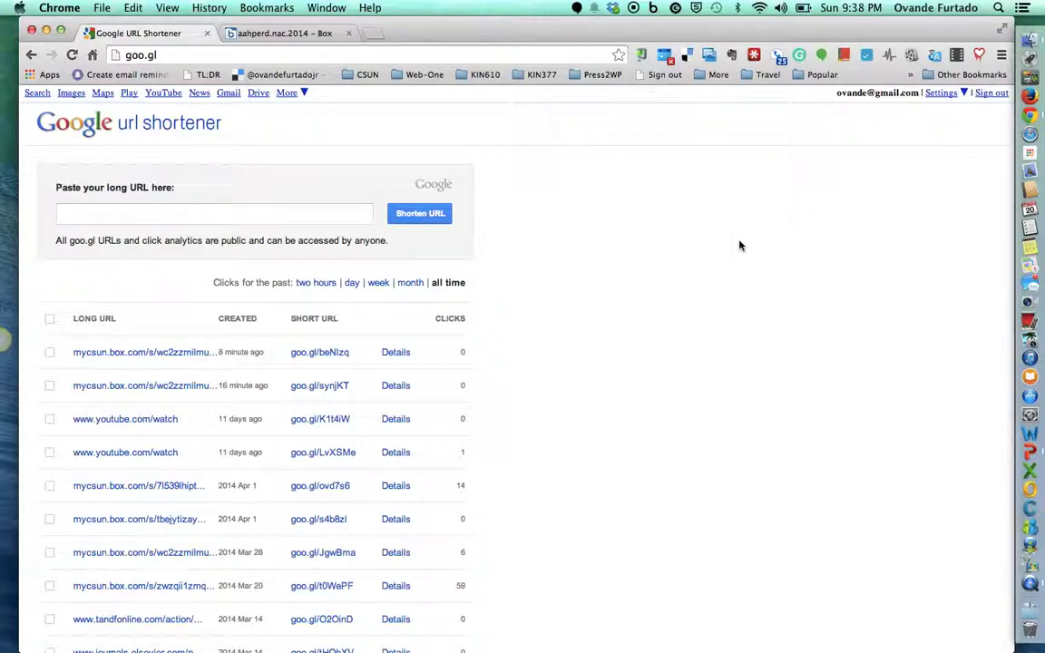
# Paste the copied Box link as the long URL and shorten it
pyautogui.click(200, 214)
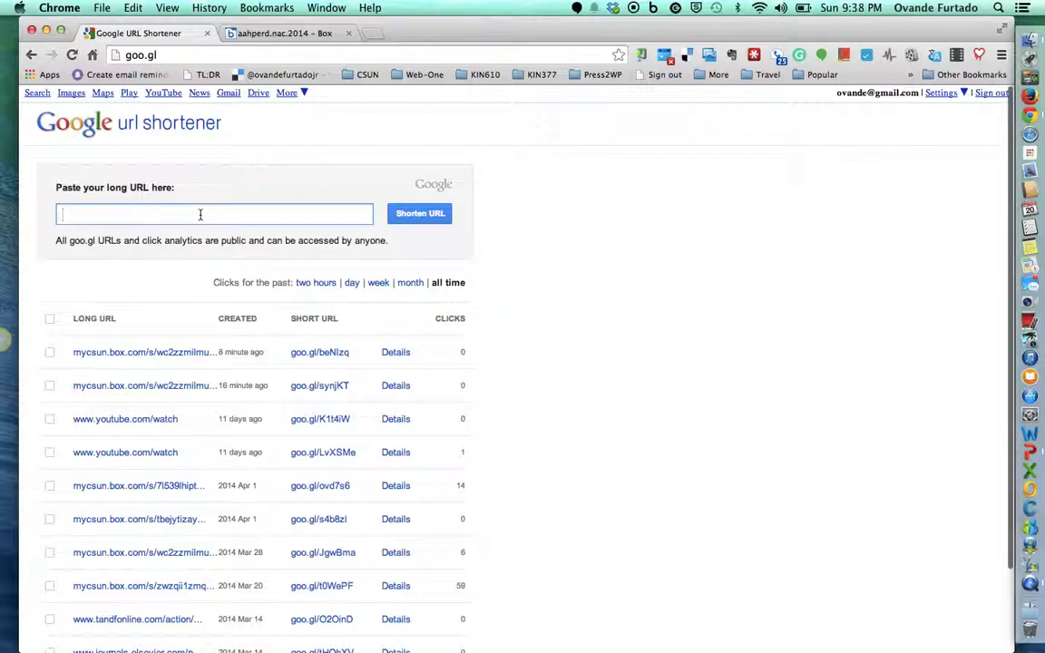
pyautogui.rightClick(200, 214)
pyautogui.click(233, 285)
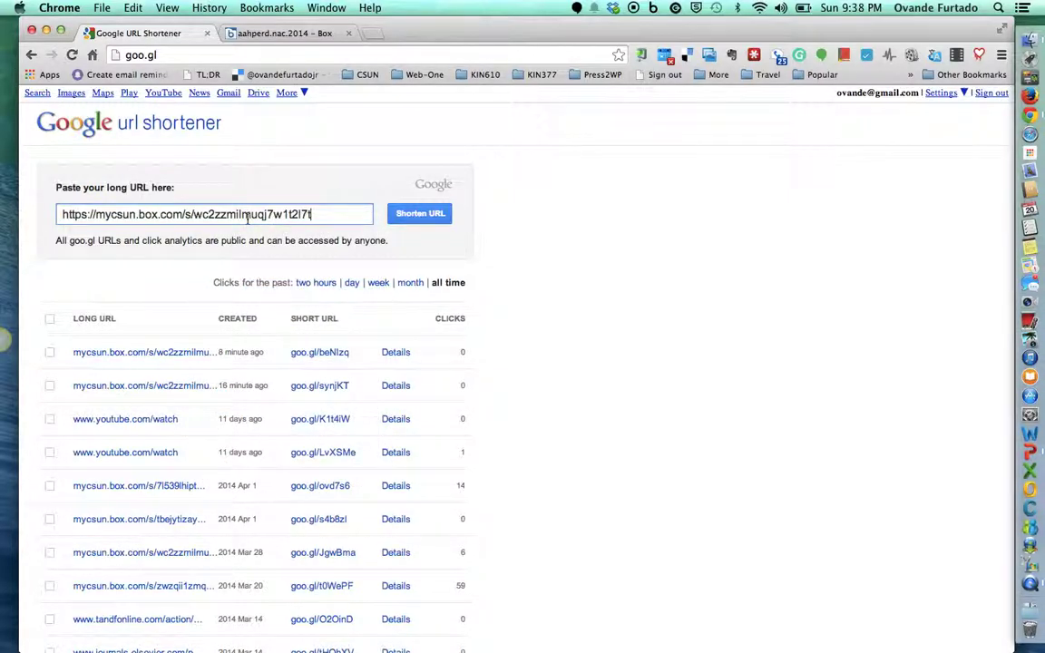
pyautogui.click(420, 215)
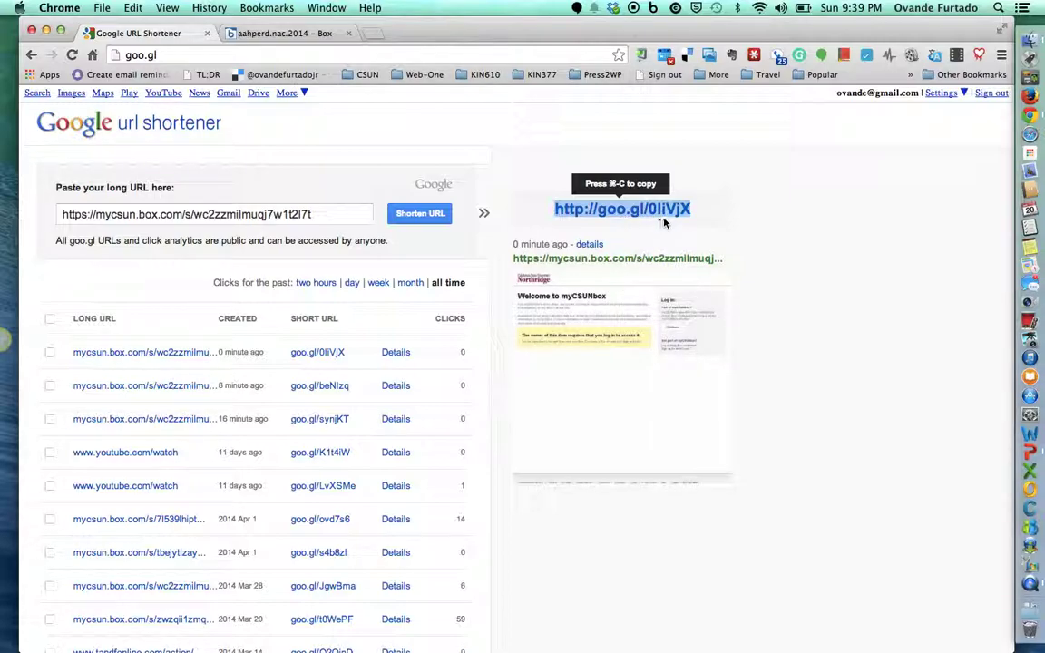
# Open the details of the new short URL and copy its QR code image
pyautogui.click(589, 247)
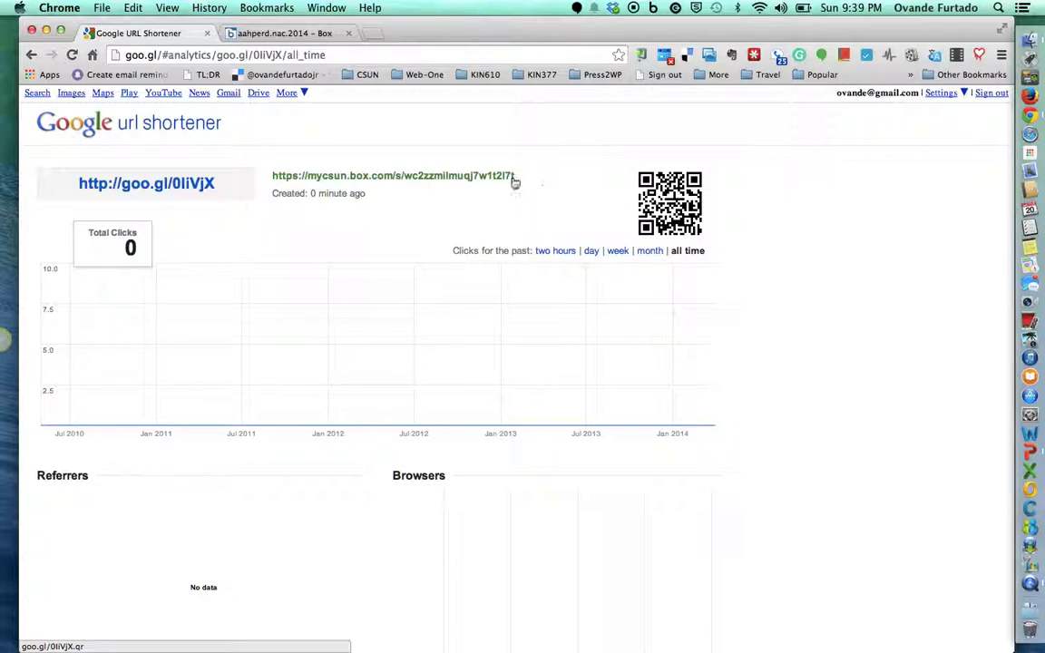
pyautogui.rightClick(671, 201)
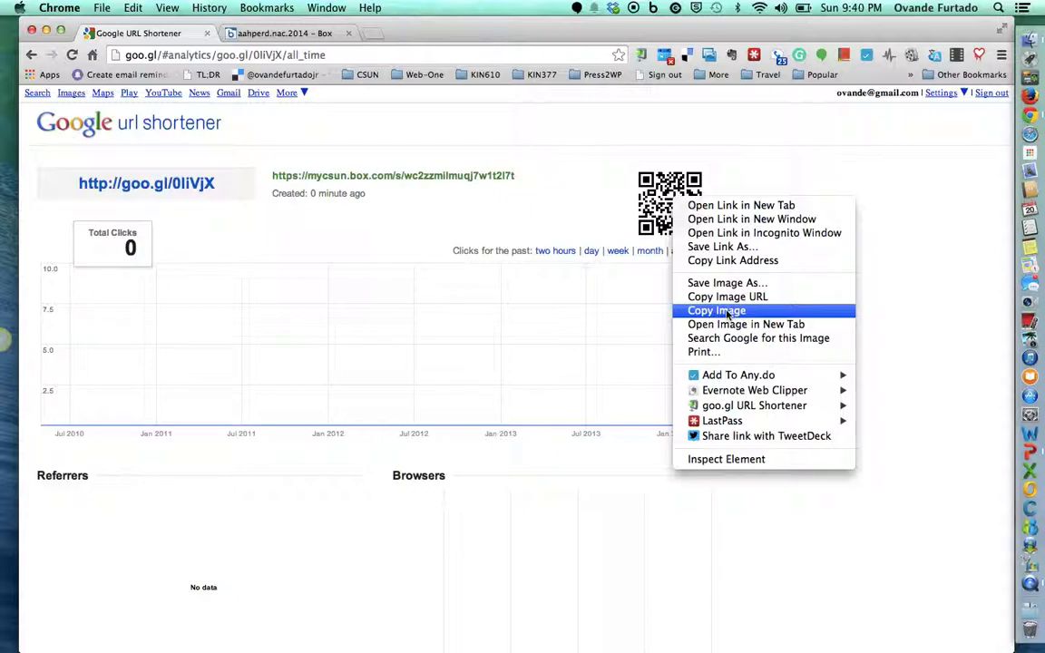
pyautogui.click(728, 314)
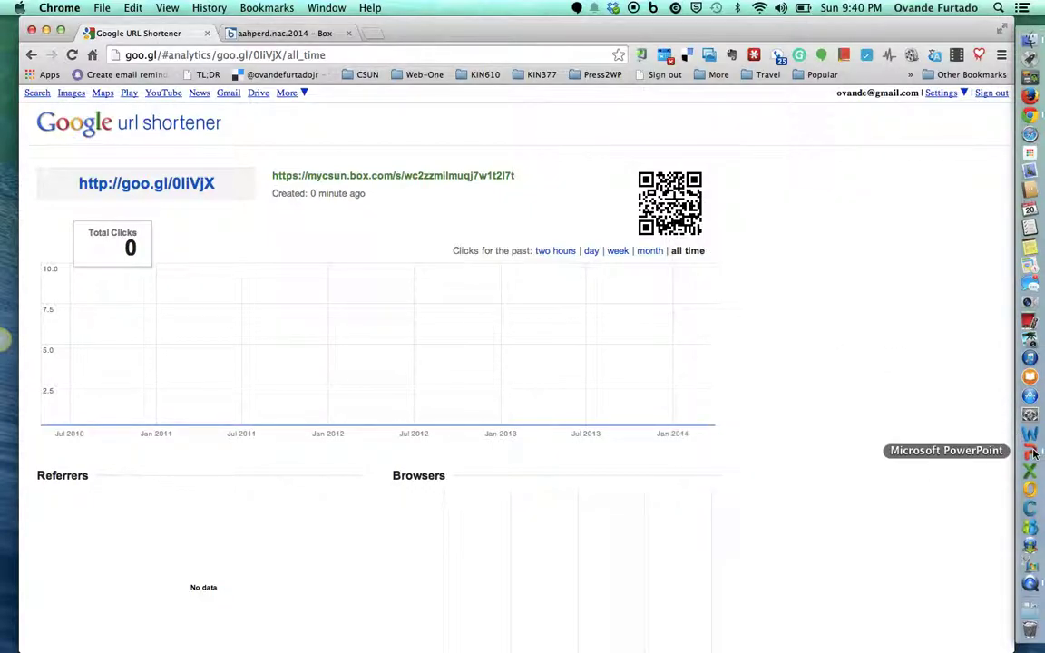
# Switch to Microsoft PowerPoint and delete the old QR code and the goo.gl text box from the slide
pyautogui.click(1032, 454)
pyautogui.click(676, 200)
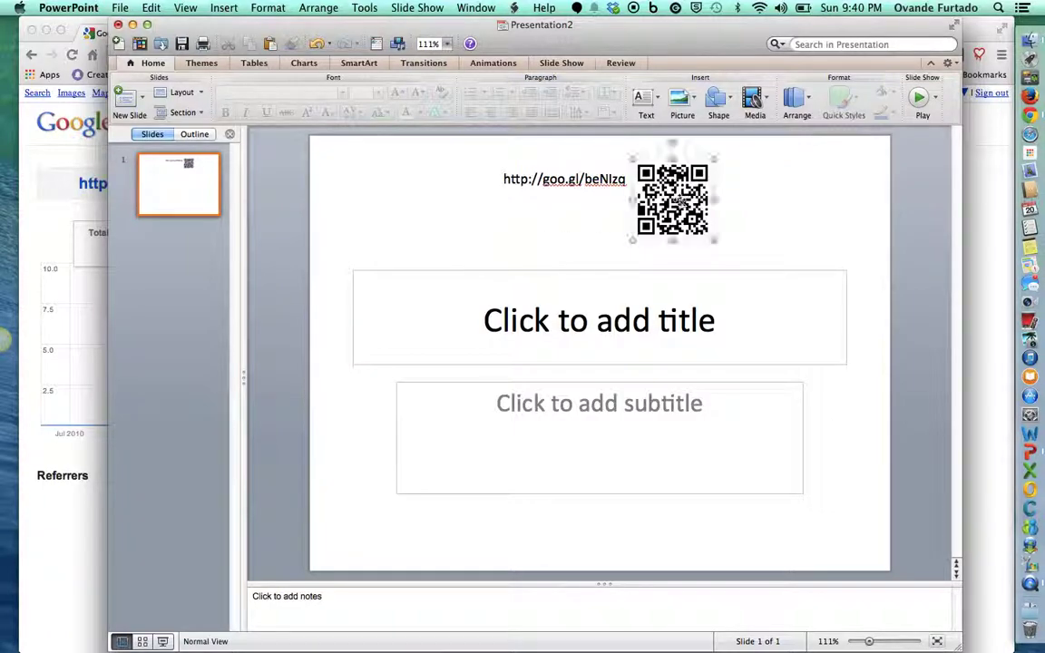
pyautogui.press('BackSpace')
pyautogui.click(633, 178)
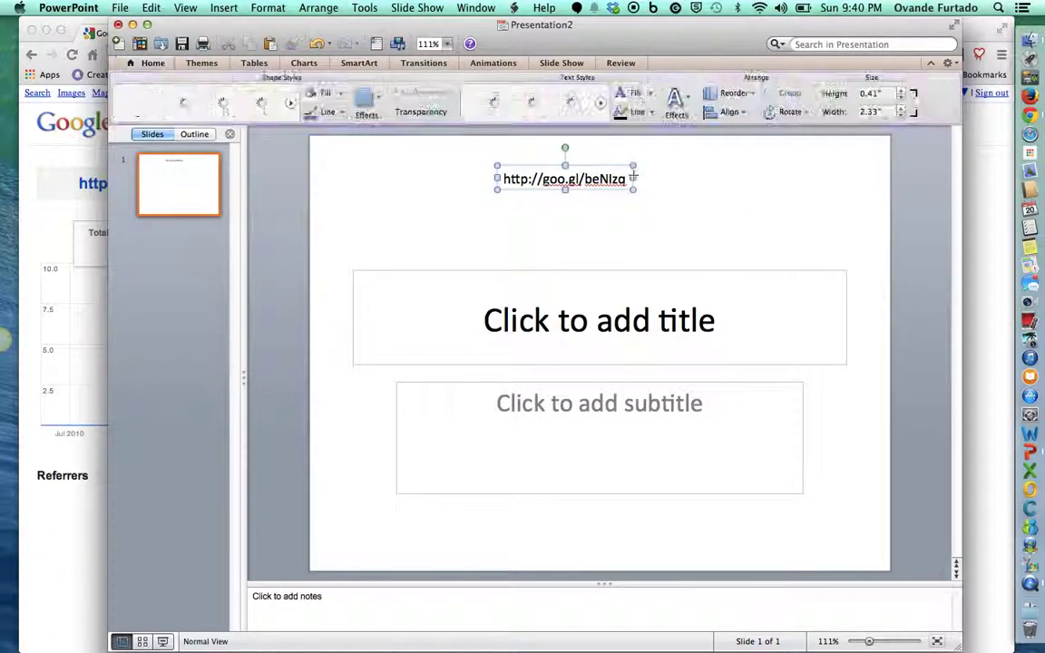
pyautogui.press('BackSpace')
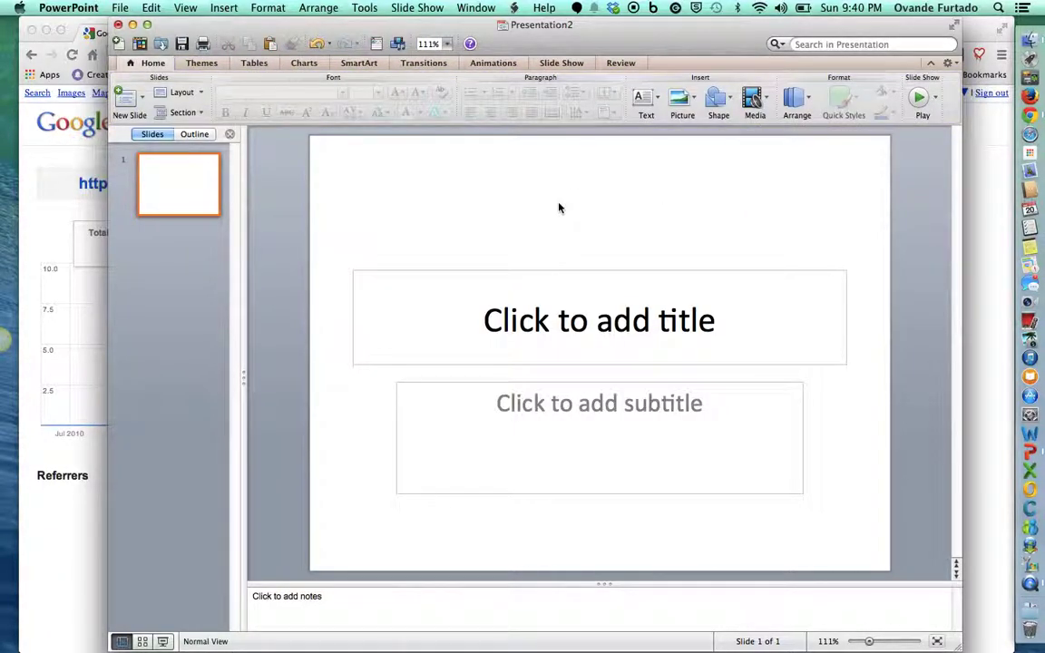
# Paste the copied QR code onto the slide and place it above the right part of the title placeholder
pyautogui.press('super+v')
pyautogui.moveTo(598, 354); pyautogui.dragTo(719, 193)
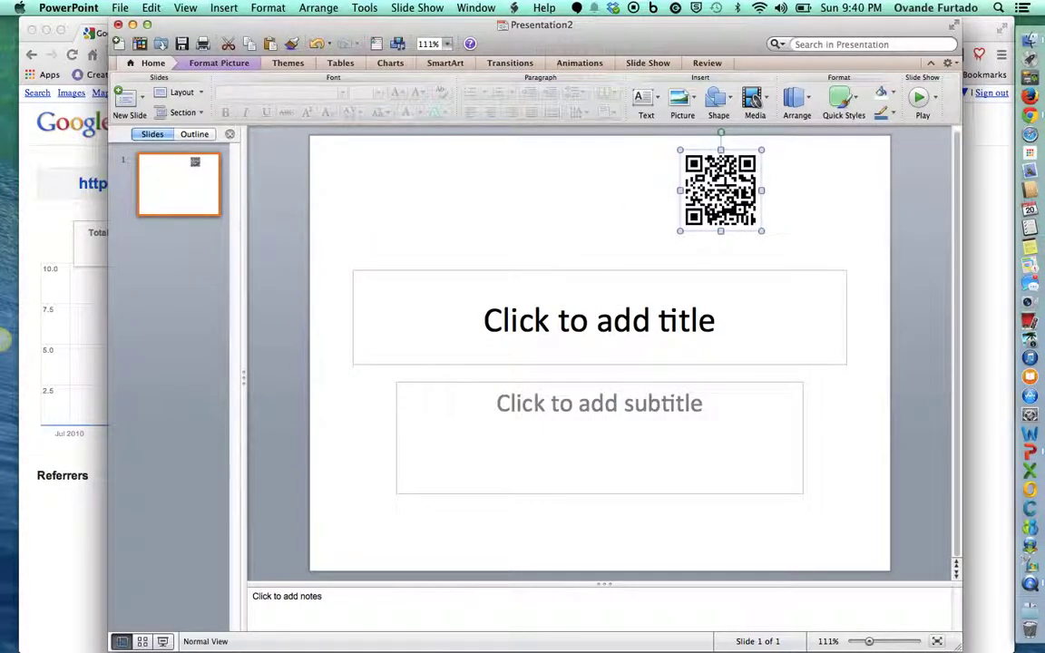
pyautogui.click(481, 266)
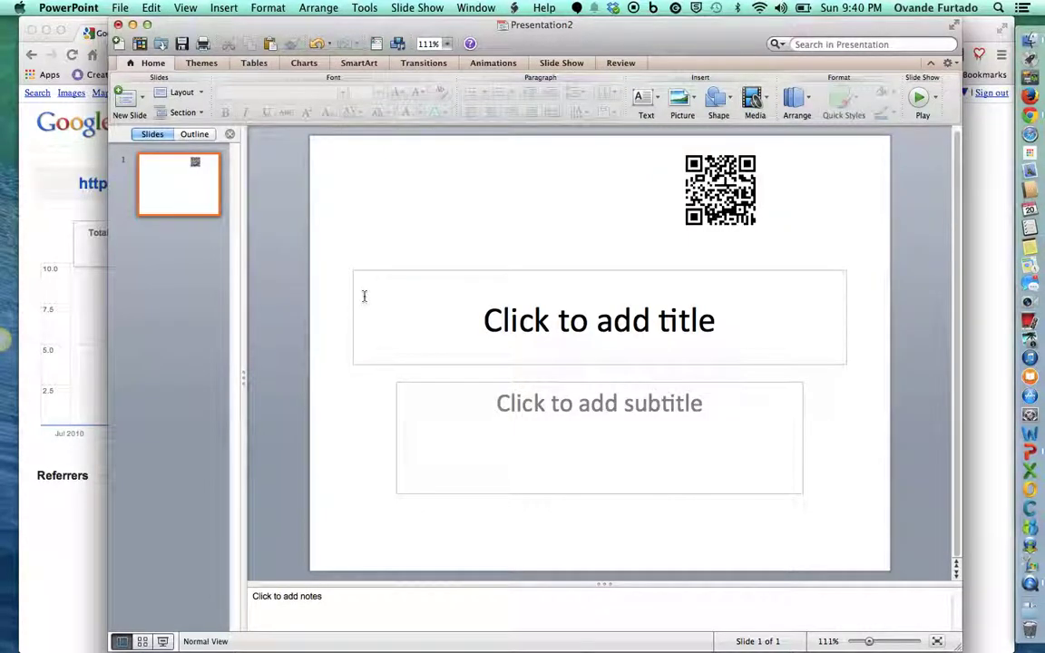
# Switch back to the Box folder in Chrome and open the preview of aahperd-14_PDF.pdf
pyautogui.press('super+Tab')
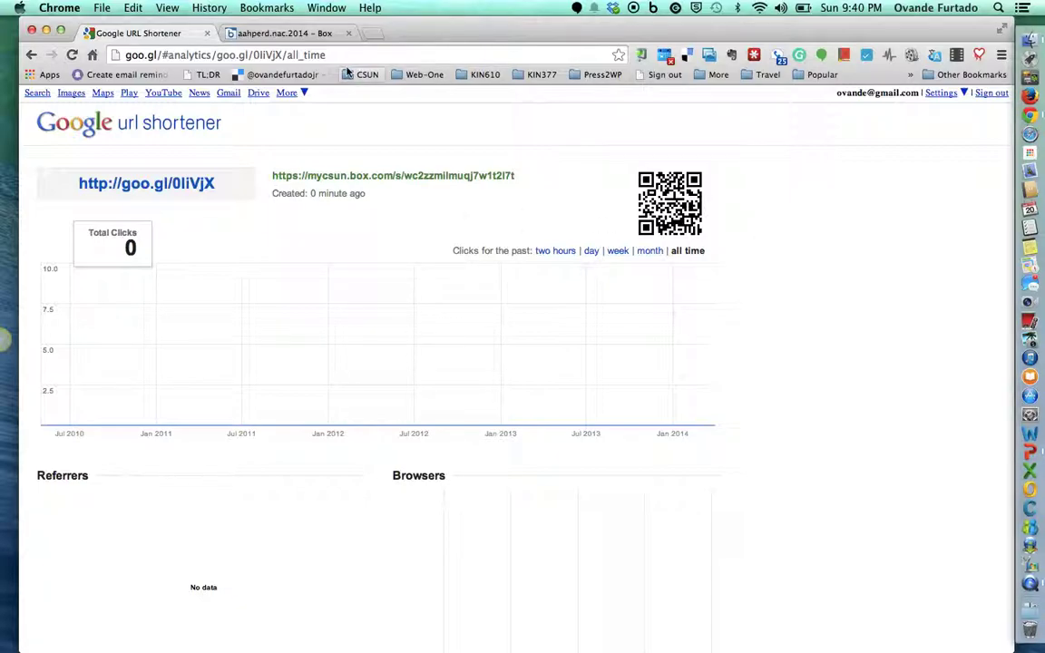
pyautogui.click(282, 33)
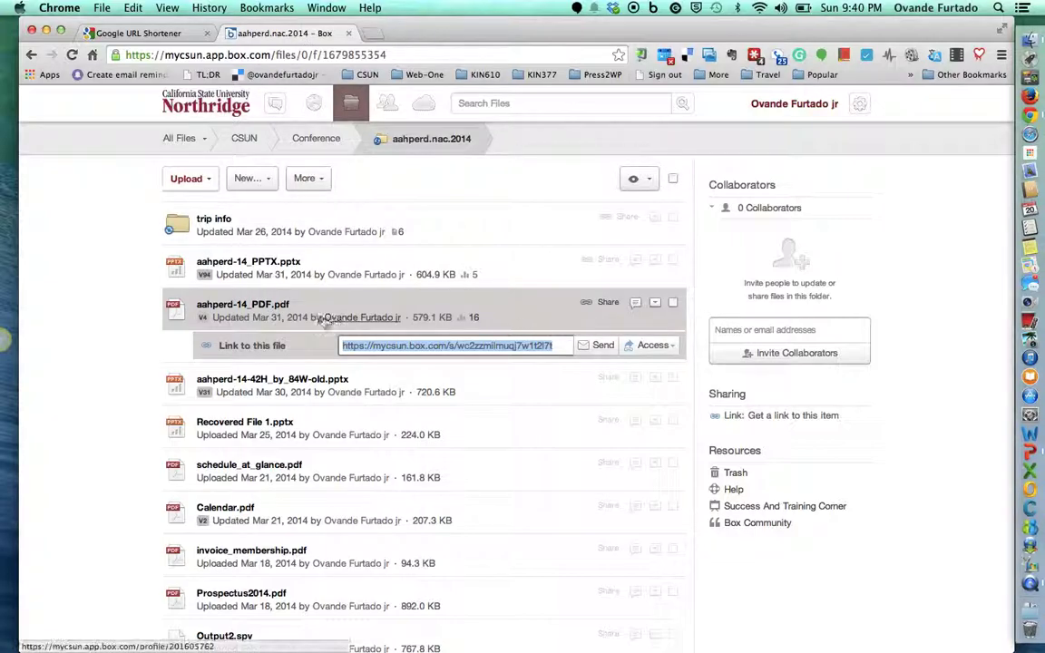
pyautogui.click(277, 307)
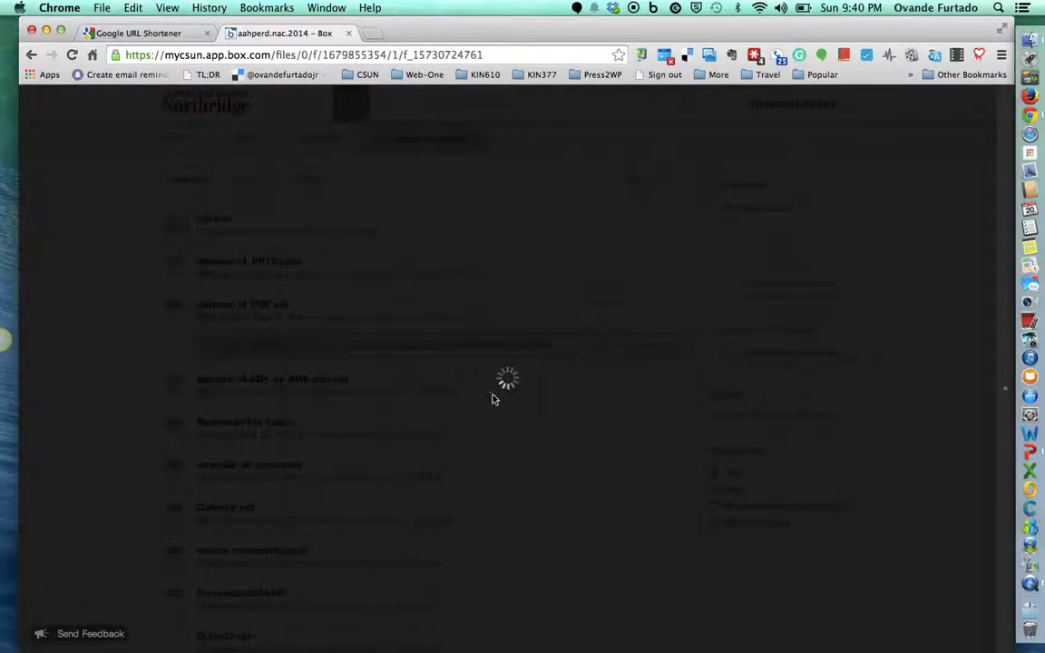